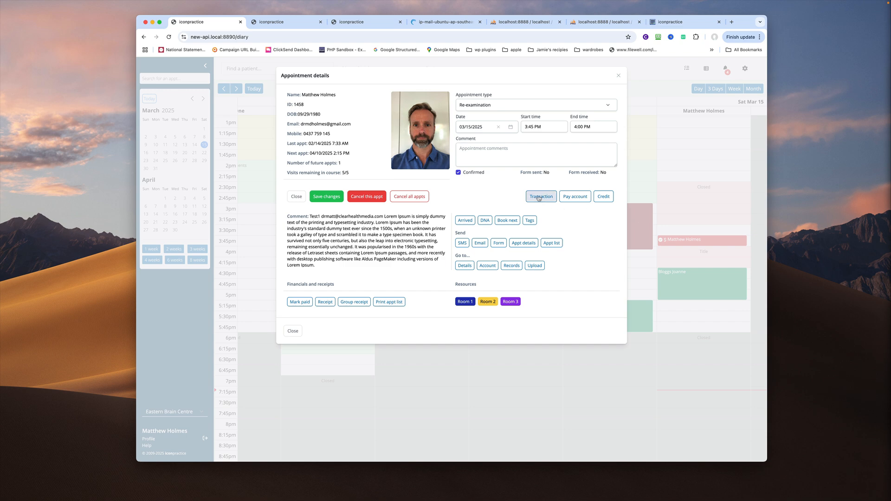
Start a transaction for the 3:45 PM re-examination appointment and add the Comcare Chiro Initial service
{"action": "left_click", "coordinate": [543, 198]}
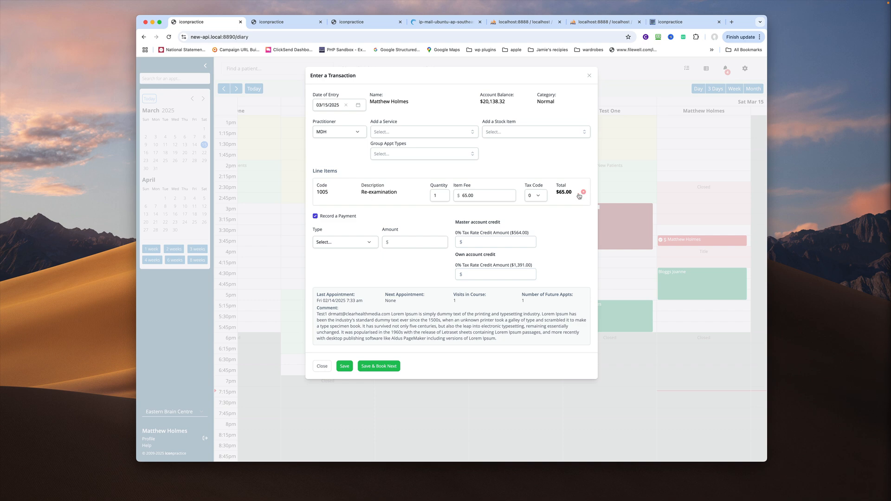
{"action": "left_click", "coordinate": [433, 134]}
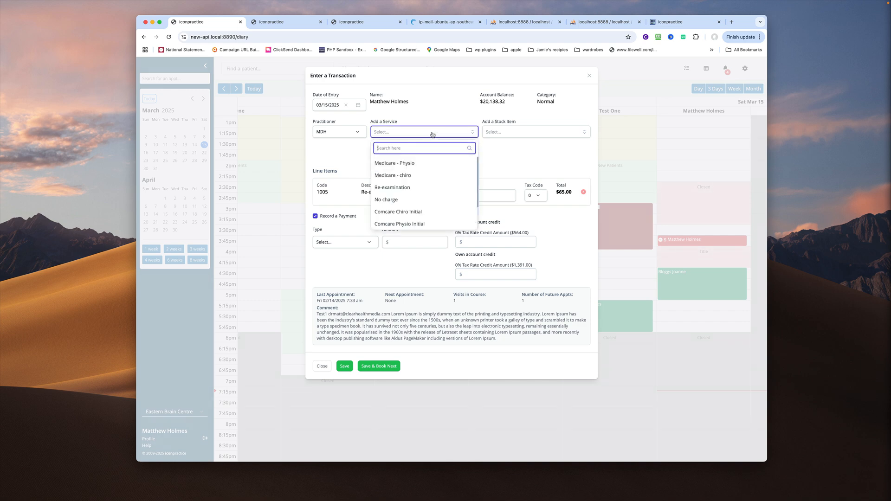
{"action": "left_click", "coordinate": [446, 212]}
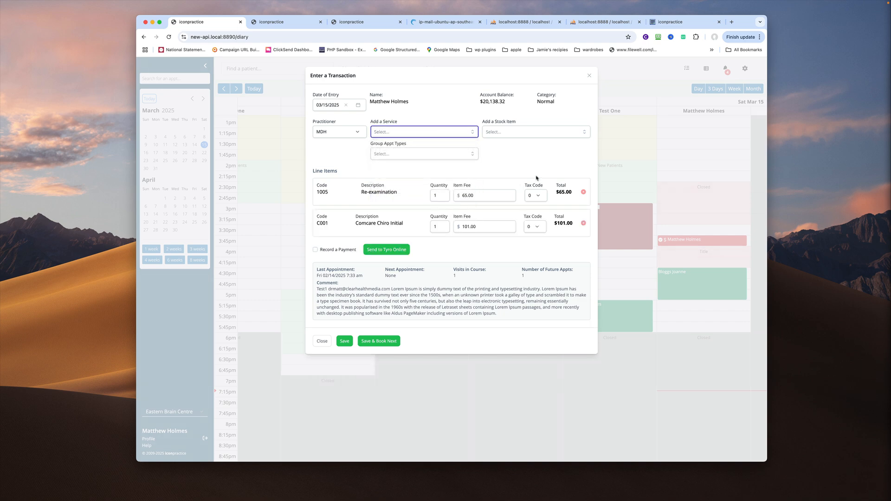
Check the group appointment types, and add the Bioc Ultraclean 120C stock item to the transaction
{"action": "left_click", "coordinate": [441, 153]}
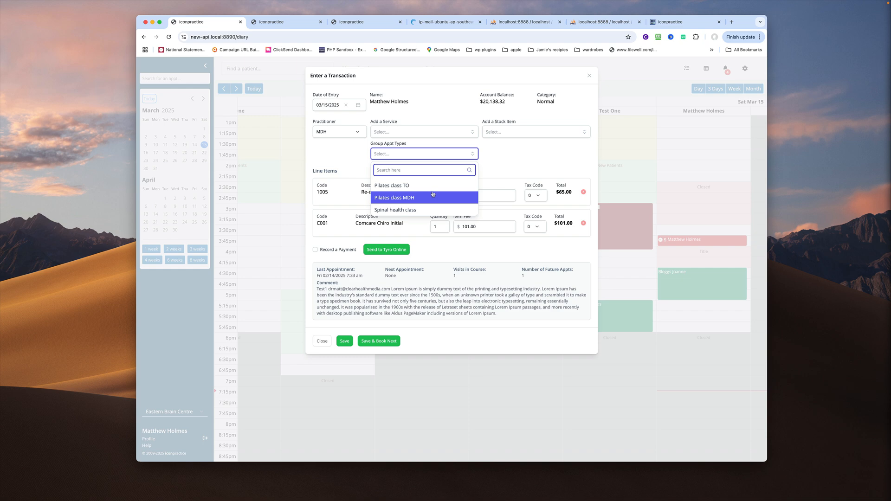
{"action": "left_click", "coordinate": [521, 155]}
{"action": "left_click", "coordinate": [554, 132]}
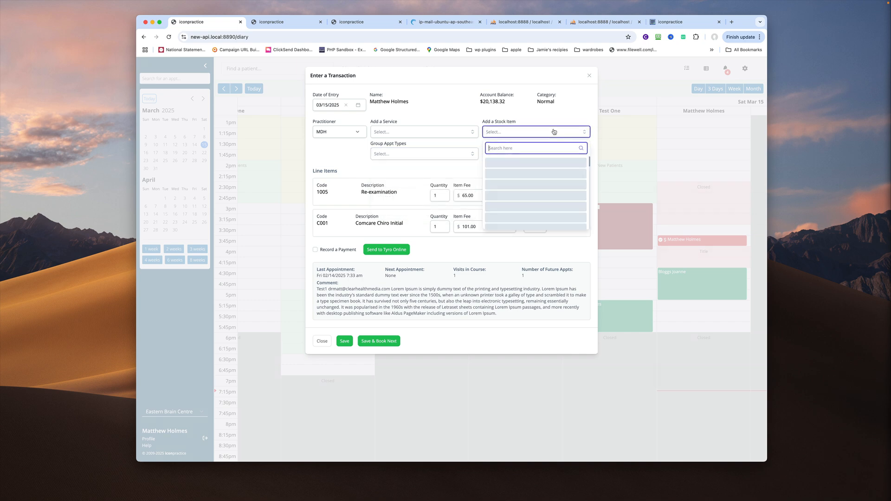
{"action": "scroll", "coordinate": [545, 190], "scroll_direction": "down", "scroll_amount": 1}
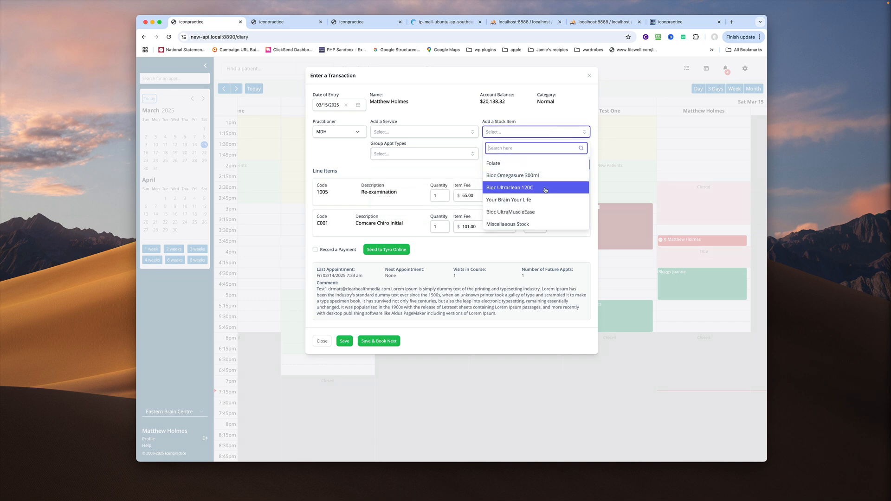
{"action": "left_click", "coordinate": [546, 187]}
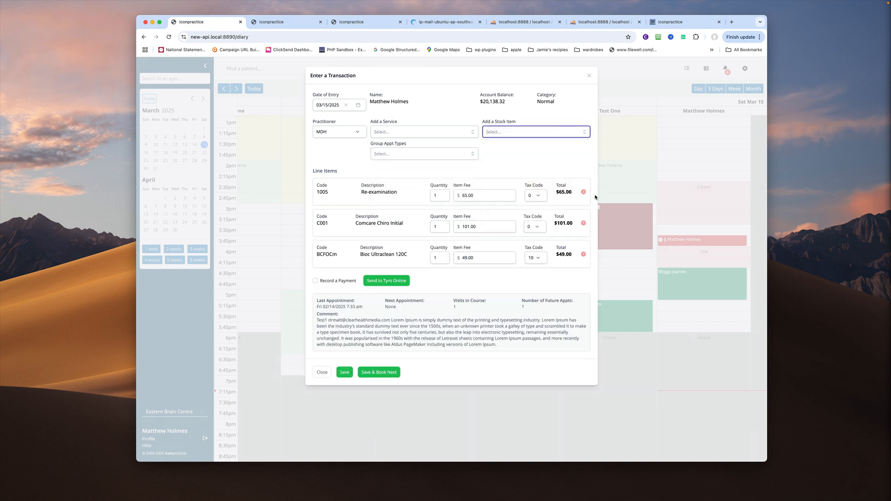
Remove the Comcare Chiro Initial line item and enable recording a payment for the transaction
{"action": "left_click", "coordinate": [585, 224]}
{"action": "left_click", "coordinate": [585, 224]}
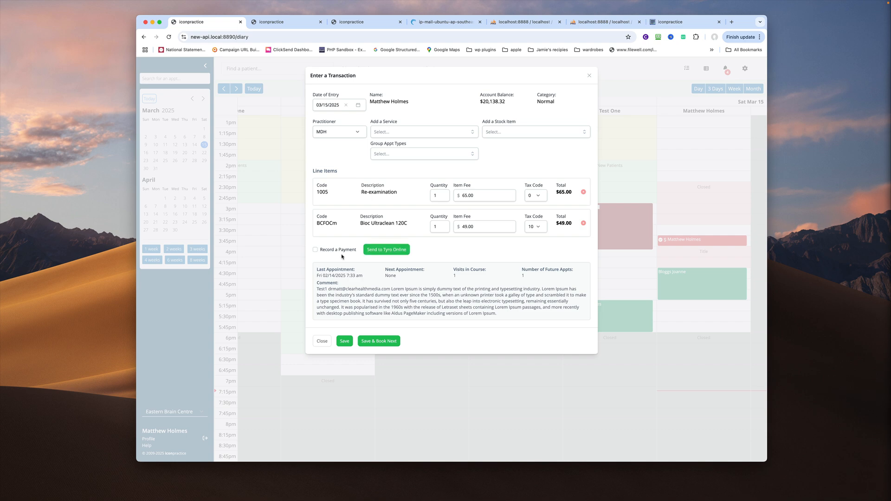
{"action": "left_click", "coordinate": [322, 106]}
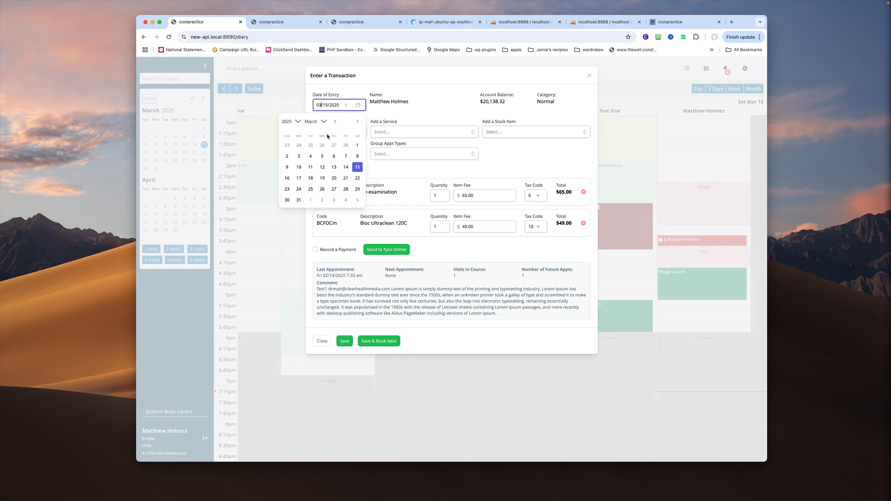
{"action": "left_click", "coordinate": [382, 169]}
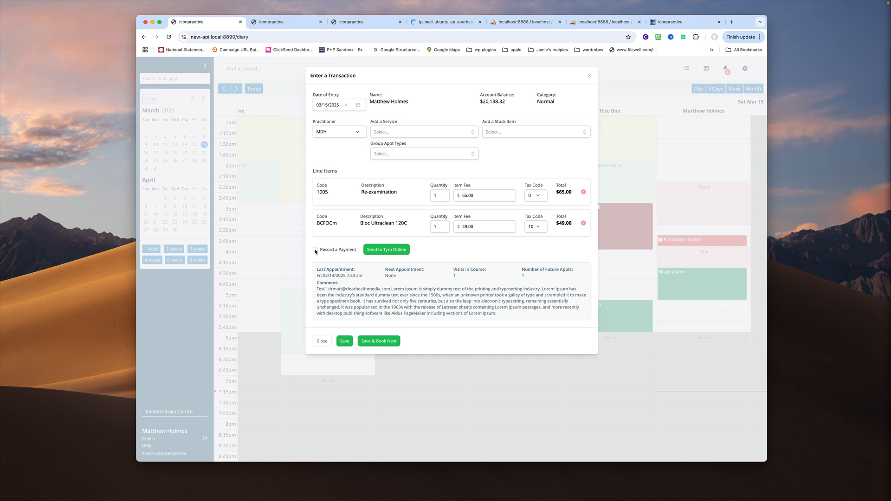
{"action": "left_click", "coordinate": [345, 342]}
{"action": "left_click", "coordinate": [316, 250]}
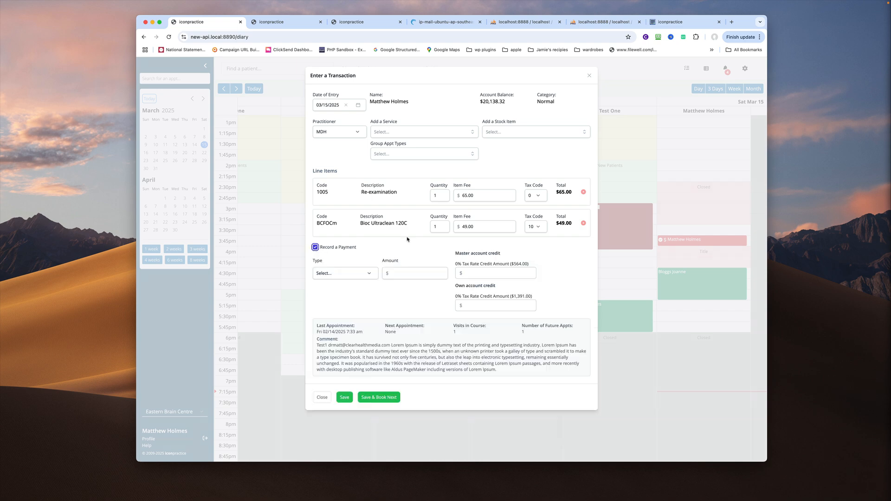
Split the payment into $25.00 by HICAPs and the remaining $89.00 by EFTPOS
{"action": "left_click", "coordinate": [361, 275]}
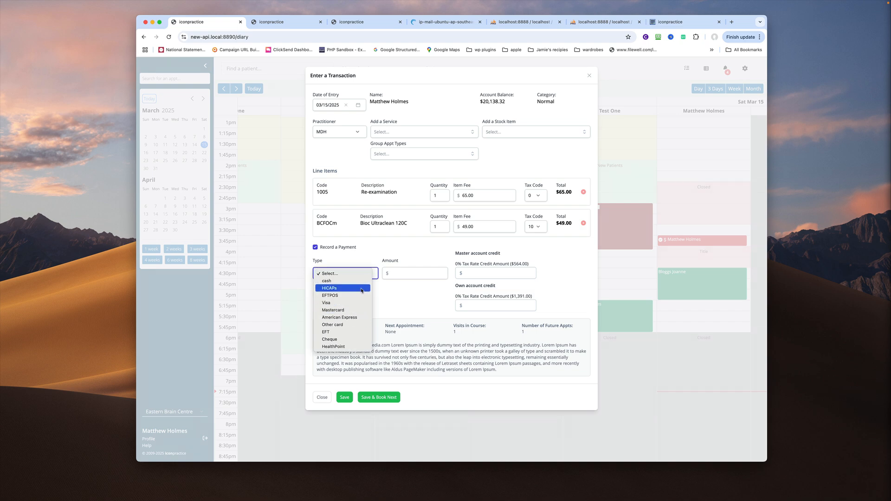
{"action": "left_click", "coordinate": [362, 289]}
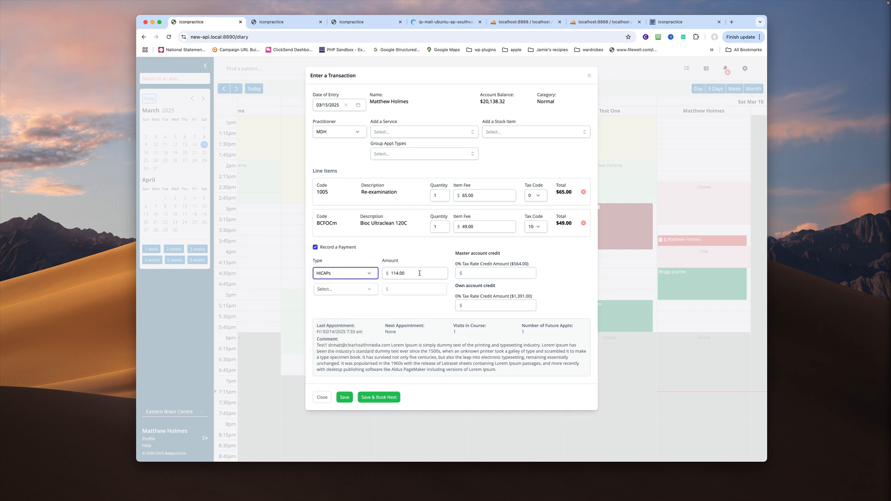
{"action": "left_click", "coordinate": [420, 274]}
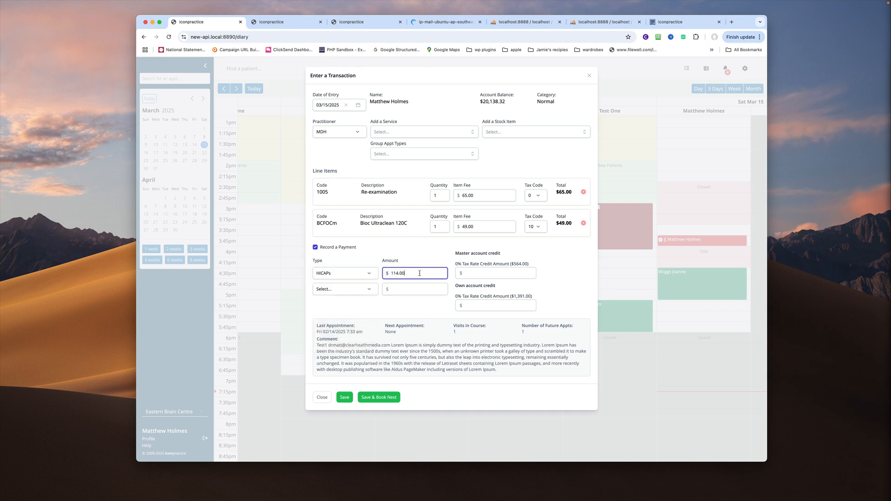
{"action": "key", "text": "BackSpace"}
{"action": "key", "text": "BackSpace"}
{"action": "key", "text": "BackSpace"}
{"action": "key", "text": "BackSpace"}
{"action": "key", "text": "BackSpace"}
{"action": "type", "text": "25"}
{"action": "left_click", "coordinate": [334, 289]}
{"action": "left_click", "coordinate": [341, 312]}
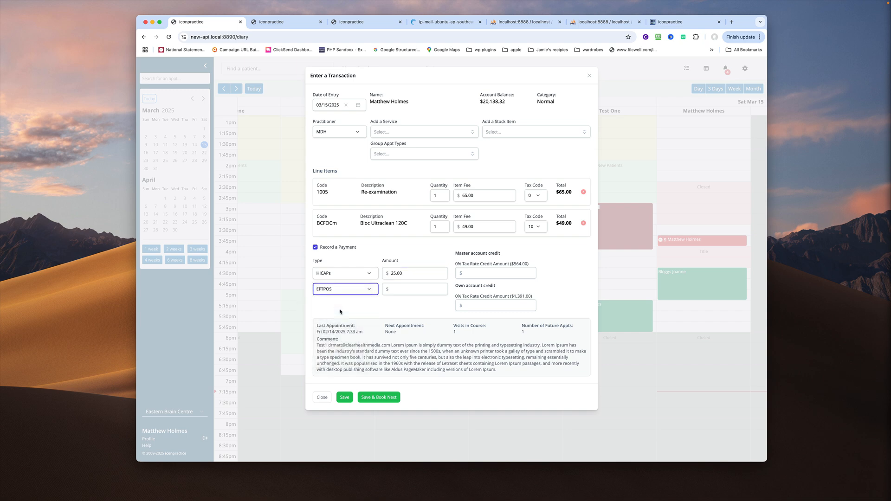
Clear the EFTPOS and HICAPs payment types from the transaction
{"action": "left_click", "coordinate": [368, 291]}
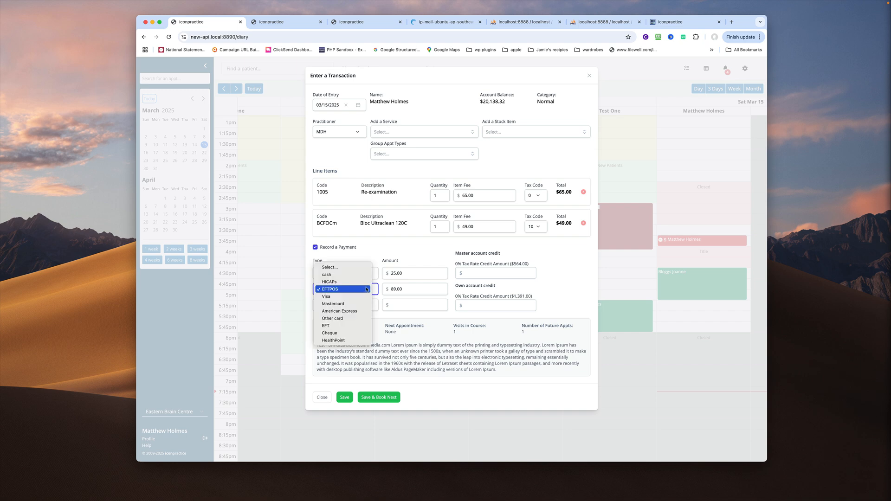
{"action": "left_click", "coordinate": [366, 268]}
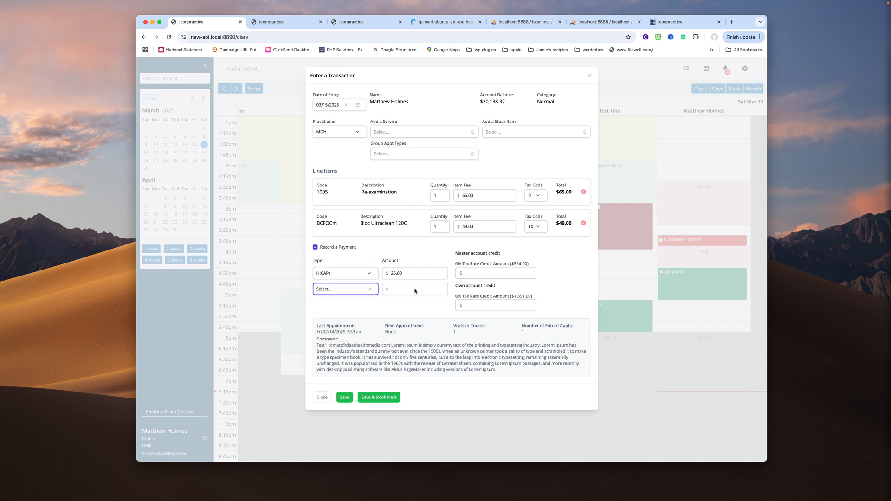
{"action": "left_click", "coordinate": [415, 292]}
{"action": "left_click", "coordinate": [364, 276]}
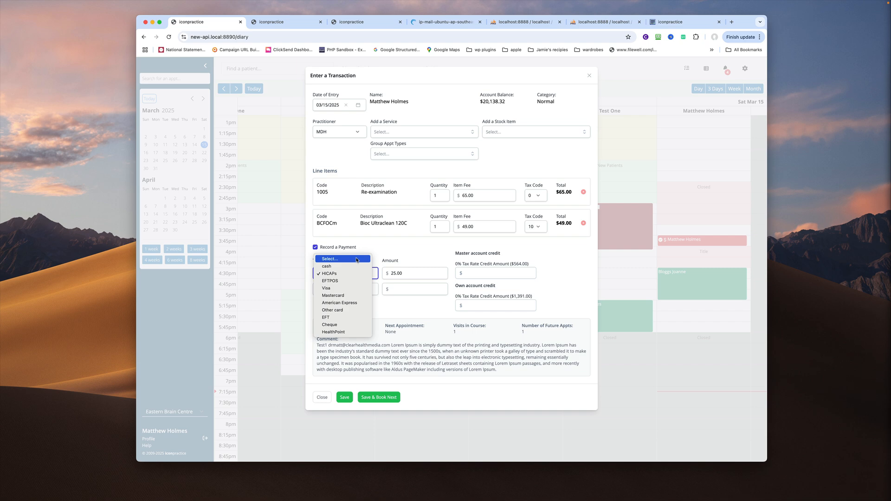
{"action": "left_click", "coordinate": [361, 259]}
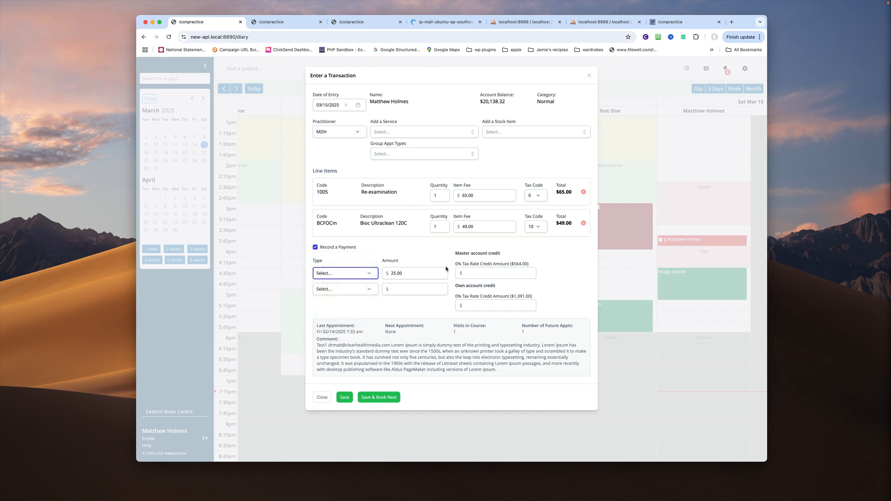
Apply $65.00 of master account credit, pay the remaining $49.00 in cash, and save the transaction
{"action": "left_click", "coordinate": [502, 273]}
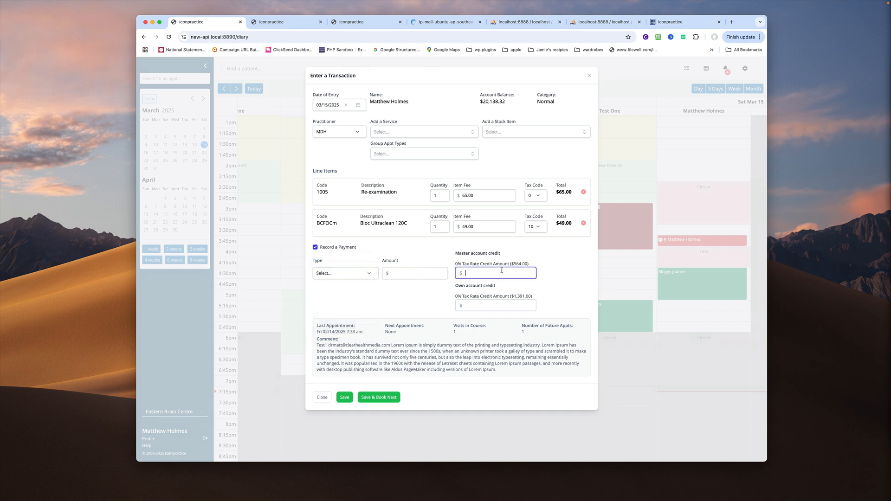
{"action": "type", "text": "65.00"}
{"action": "left_click", "coordinate": [367, 275]}
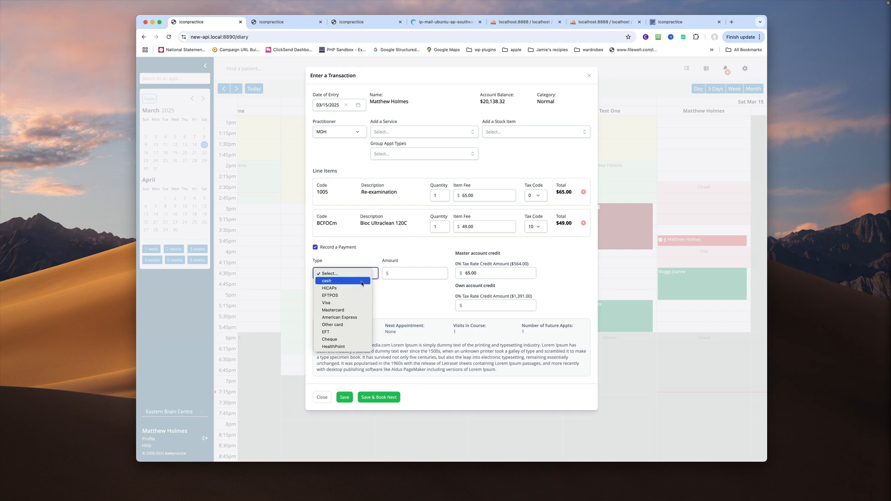
{"action": "left_click", "coordinate": [362, 281]}
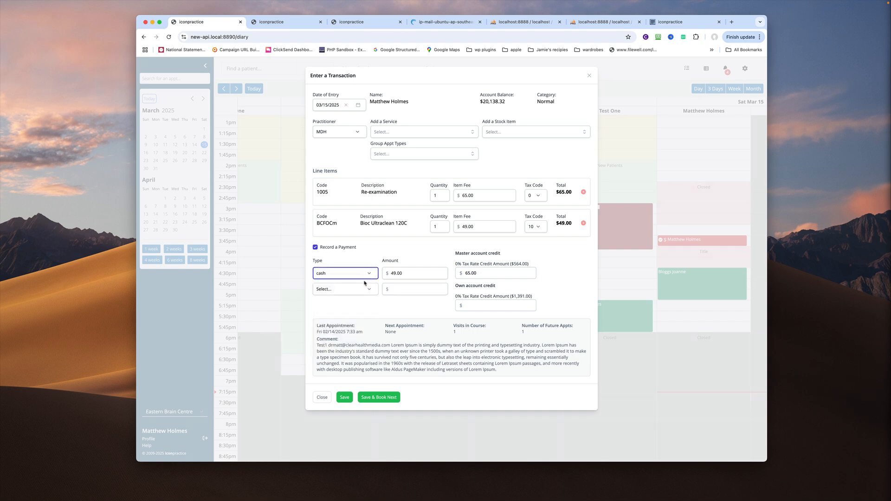
{"action": "left_click", "coordinate": [346, 398]}
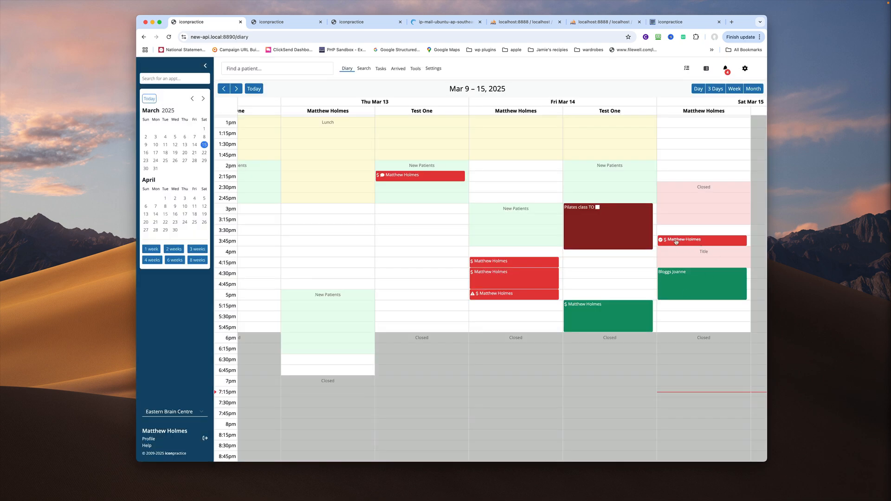
From the same appointment, enter and save a $49.00 cash account payment against the 09/03/2018 invoice
{"action": "left_click", "coordinate": [713, 242]}
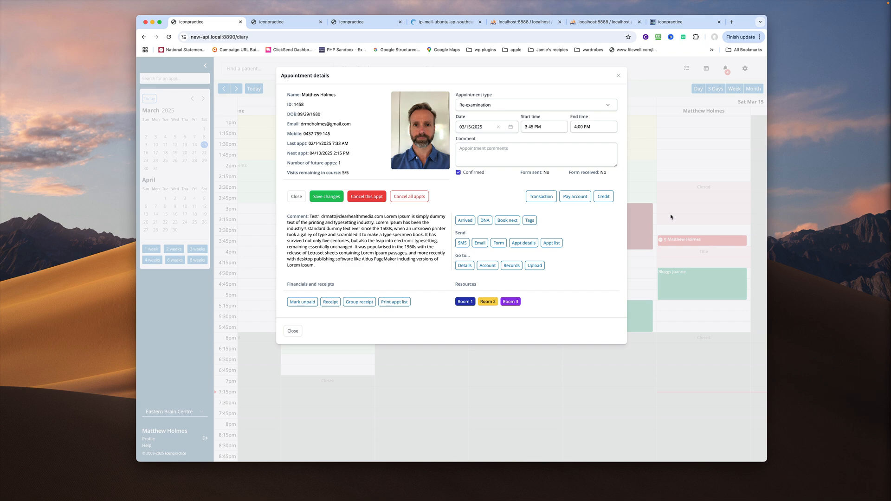
{"action": "left_click", "coordinate": [570, 196]}
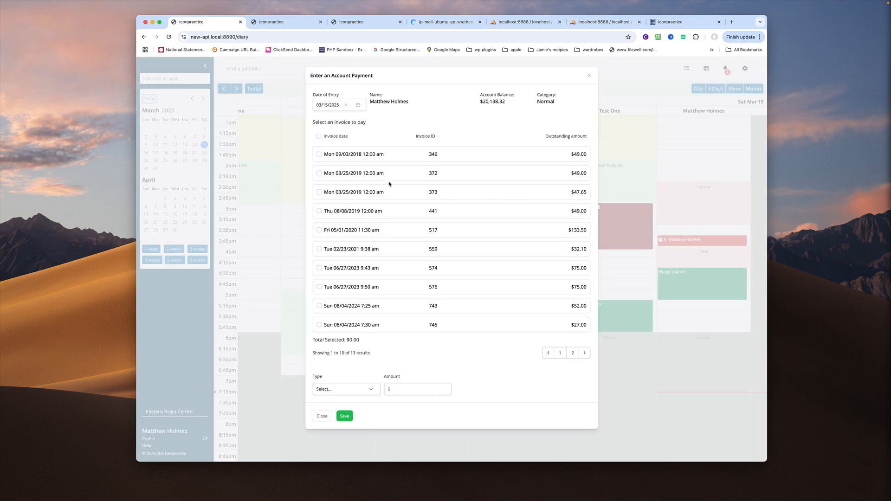
{"action": "left_click", "coordinate": [319, 155]}
{"action": "left_click", "coordinate": [360, 390]}
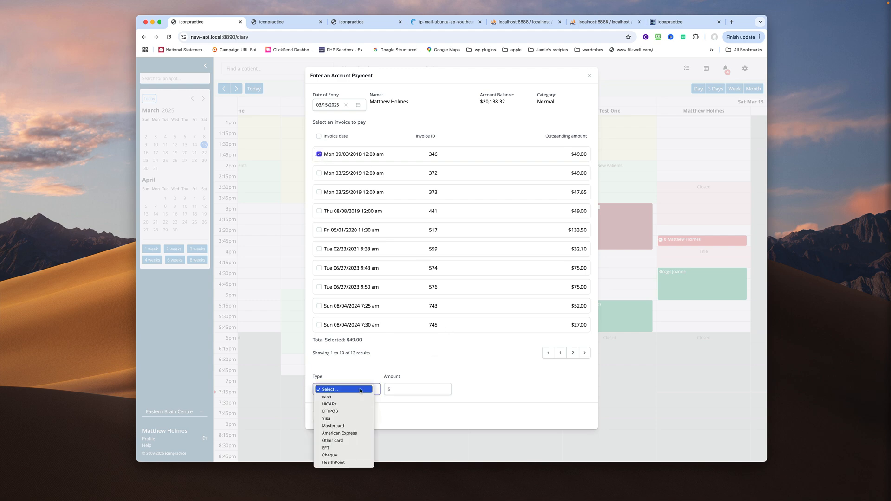
{"action": "left_click", "coordinate": [360, 399]}
{"action": "left_click", "coordinate": [431, 390]}
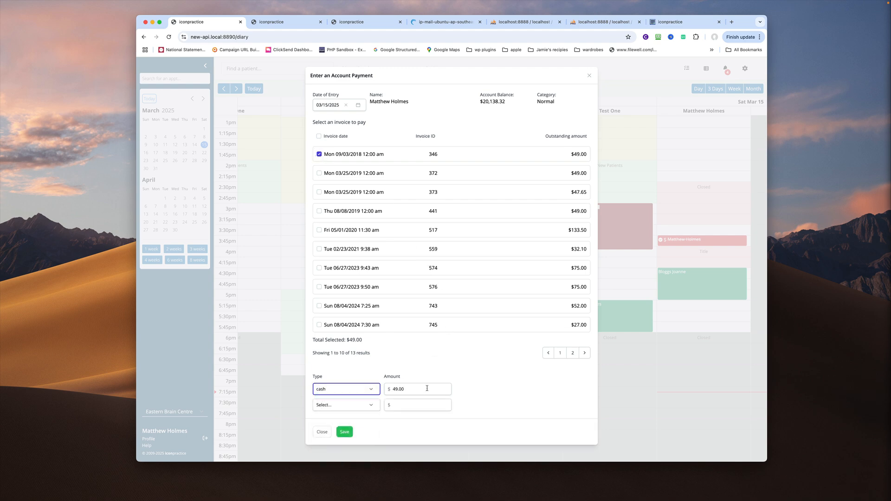
{"action": "left_click", "coordinate": [346, 433]}
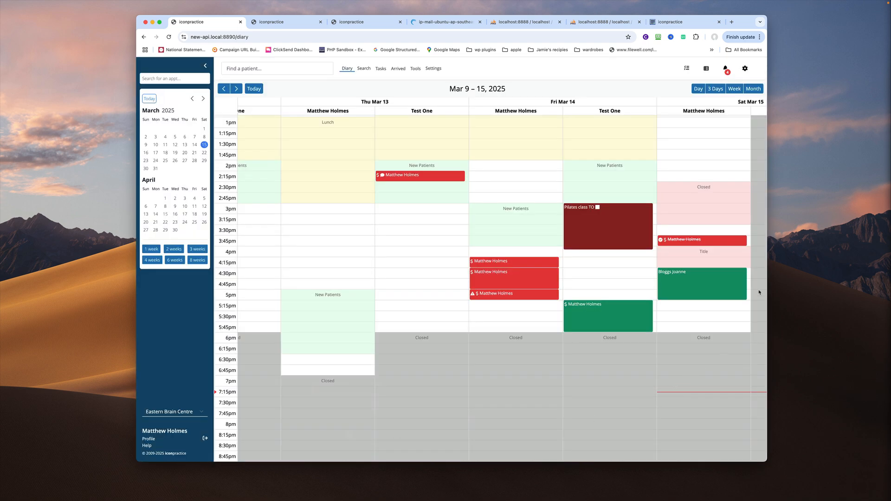
From the same appointment, enter and save a $100 Visa credit payment with tax code 0
{"action": "left_click", "coordinate": [712, 241]}
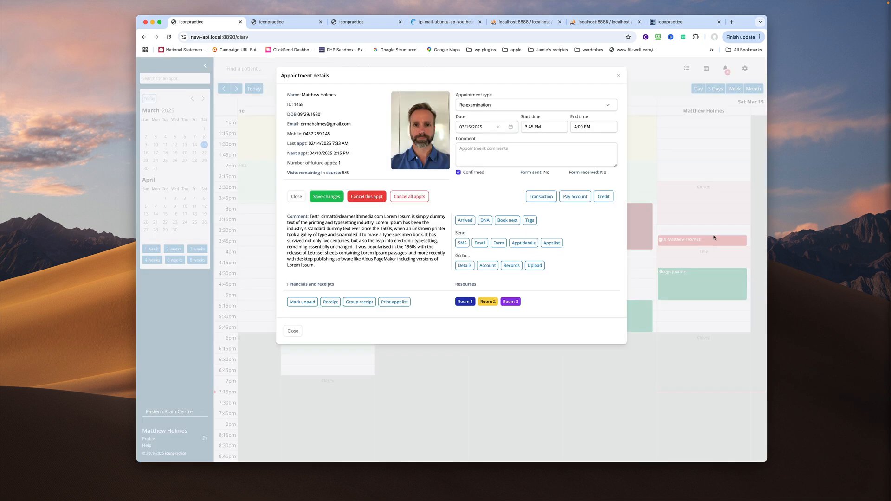
{"action": "left_click", "coordinate": [604, 198]}
{"action": "left_click", "coordinate": [375, 143]}
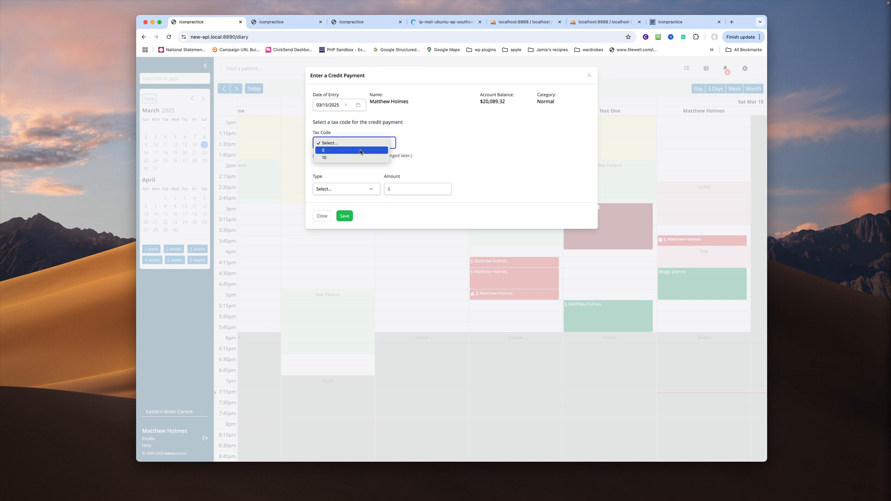
{"action": "left_click", "coordinate": [361, 150]}
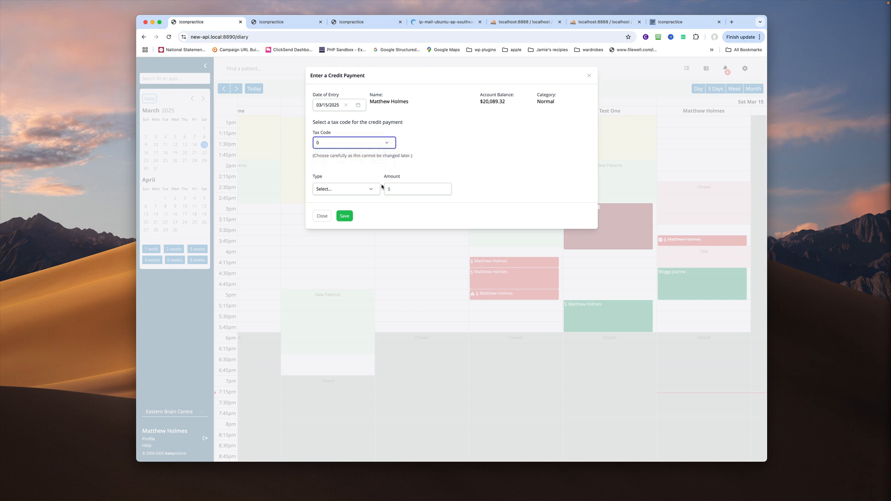
{"action": "left_click", "coordinate": [354, 191]}
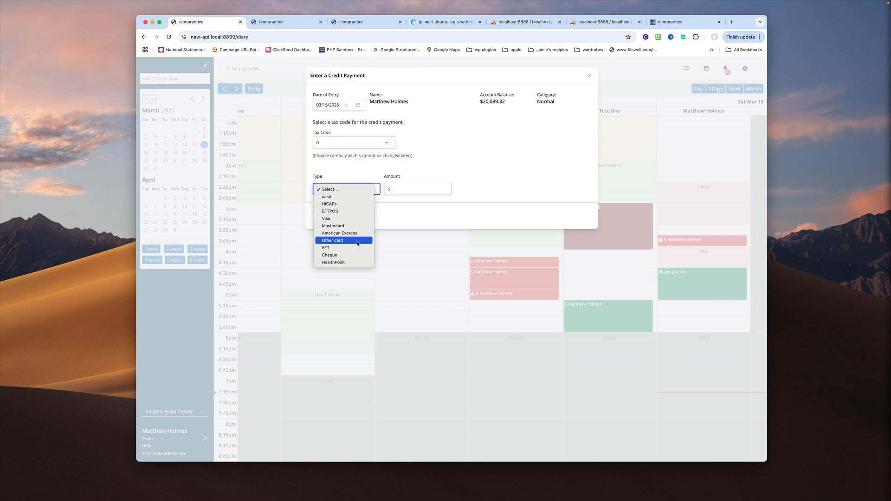
{"action": "left_click", "coordinate": [355, 218]}
{"action": "left_click", "coordinate": [413, 190]}
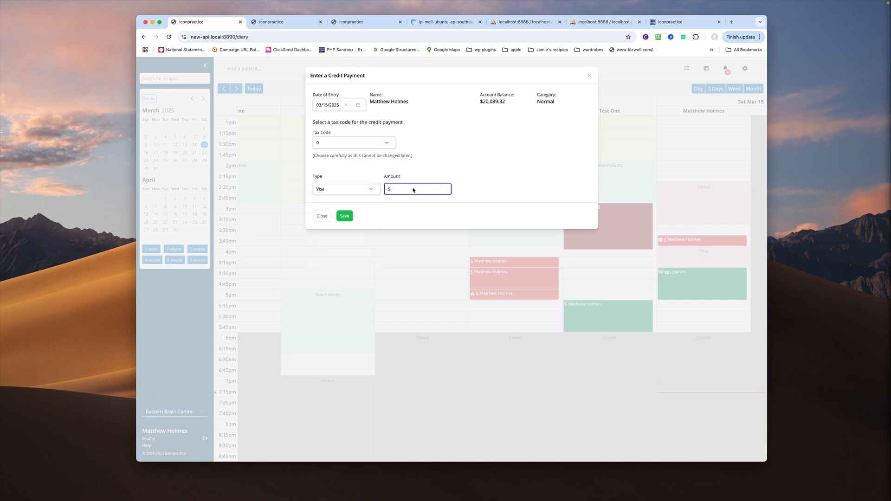
{"action": "type", "text": "100"}
{"action": "left_click", "coordinate": [345, 216]}
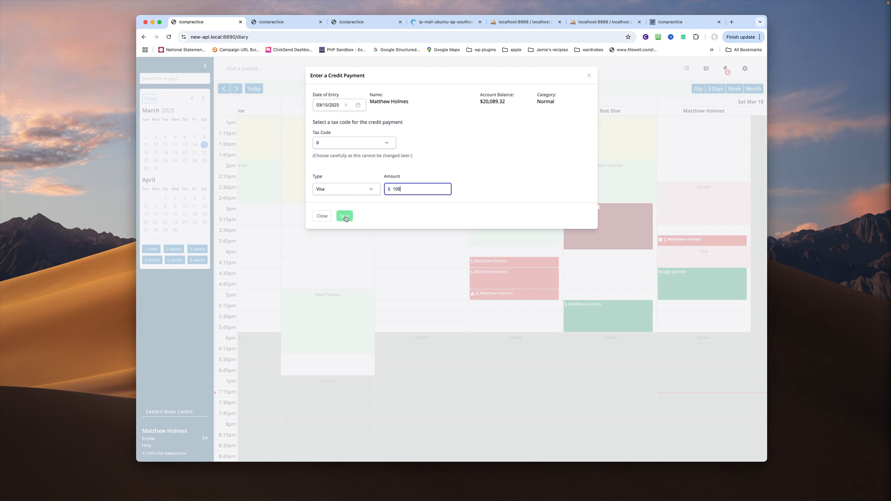